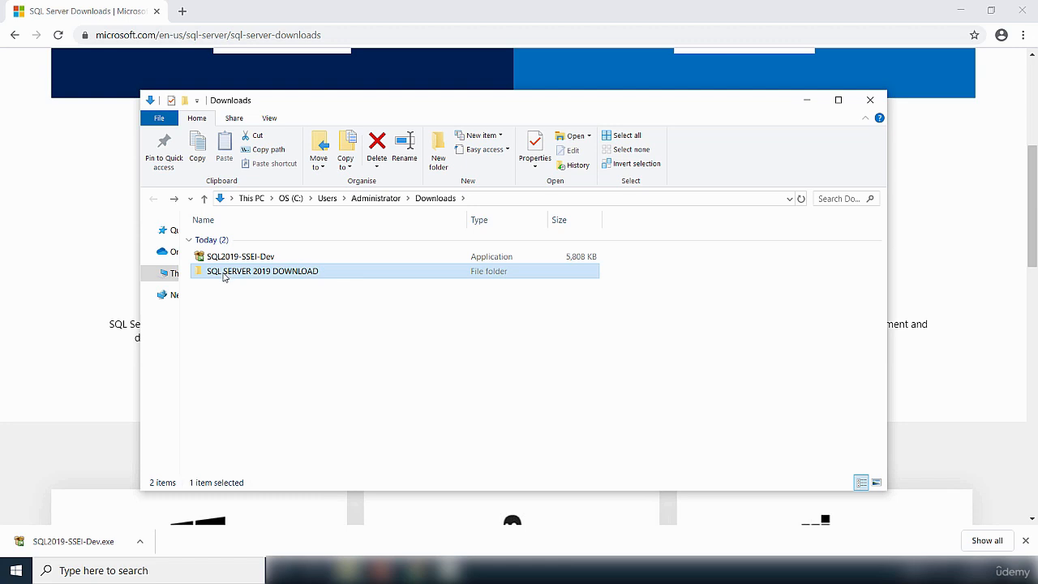
# Step: Mount the SQLServer2019-x64-ENU-Dev disc image from the SQL SERVER 2019 DOWNLOAD folder and launch its setup application in a maximized window
pyautogui.doubleClick(224, 276)
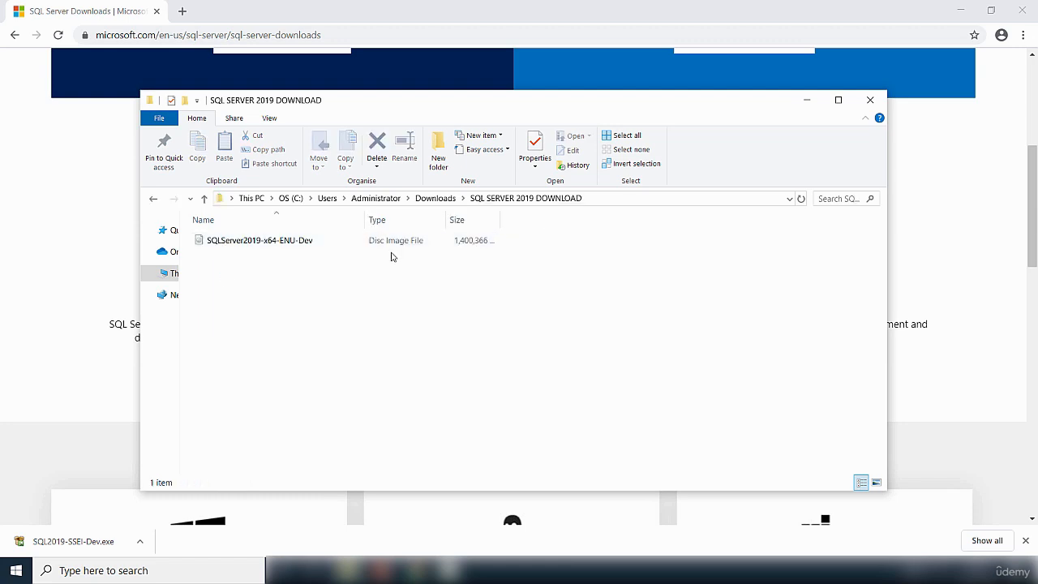
pyautogui.doubleClick(247, 247)
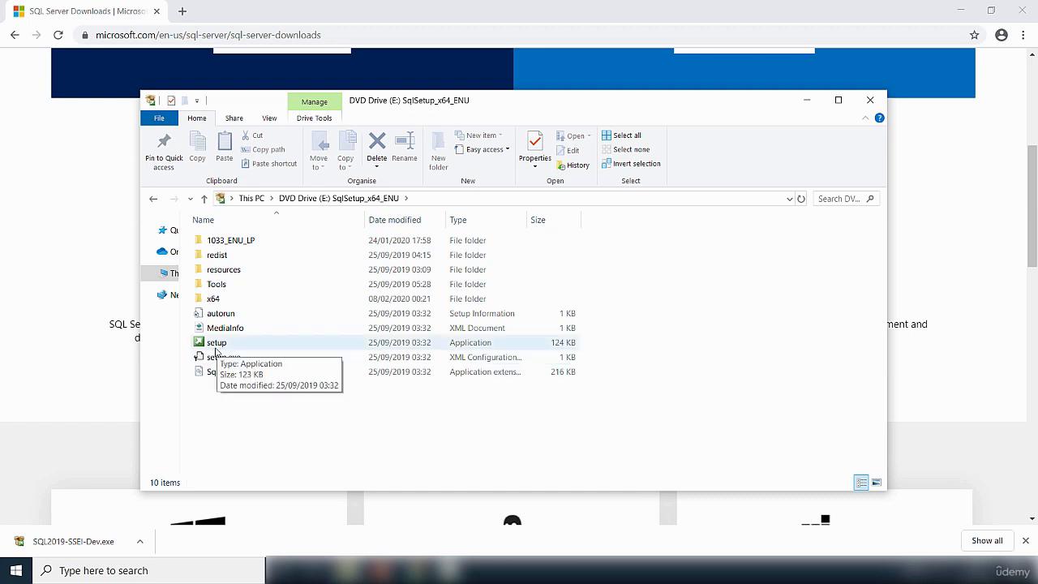
pyautogui.doubleClick(215, 344)
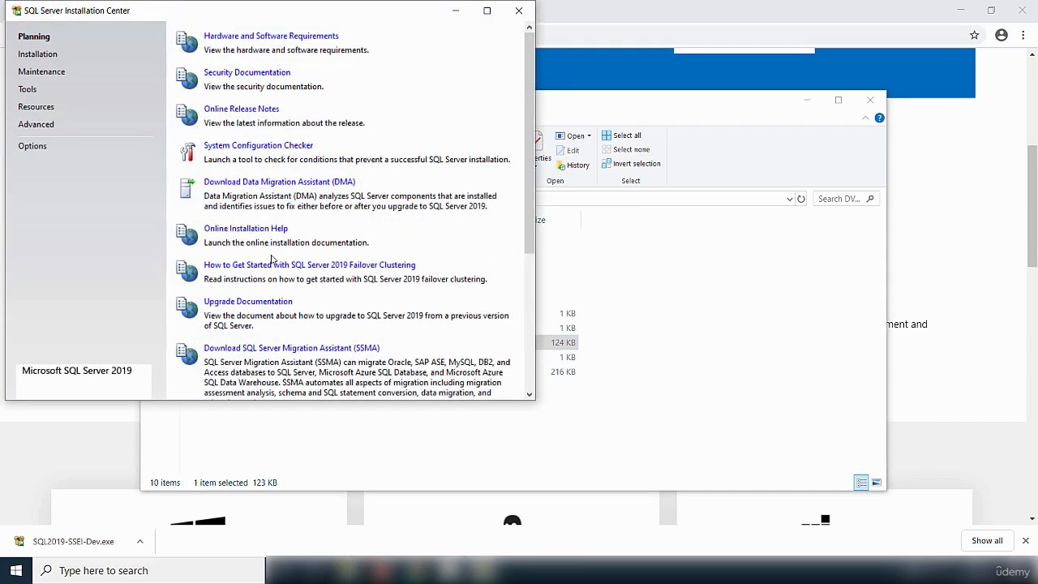
pyautogui.click(486, 10)
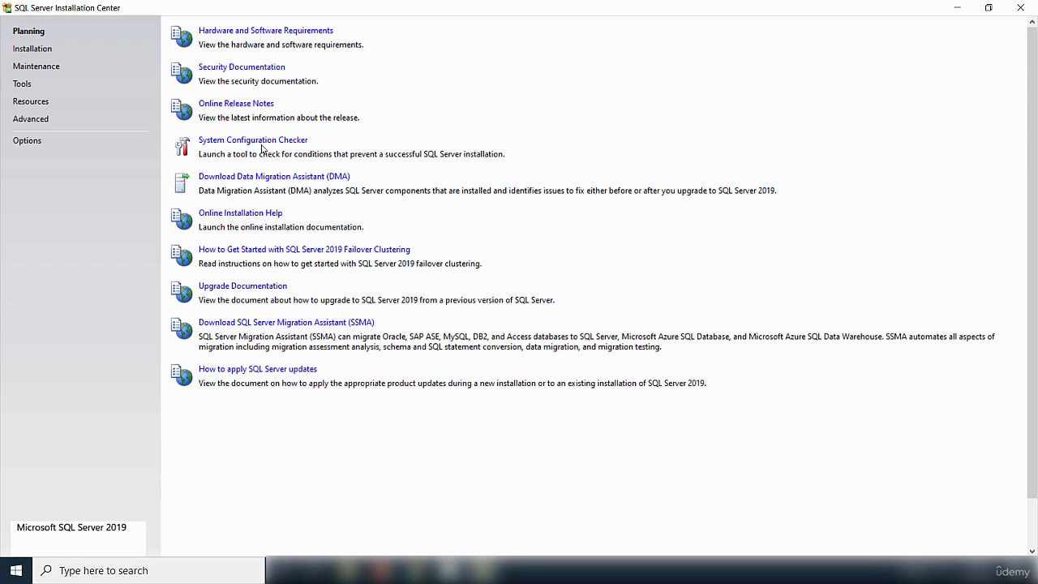
# Step: Run the System Configuration Checker and review the detailed result of each global rule
pyautogui.click(261, 144)
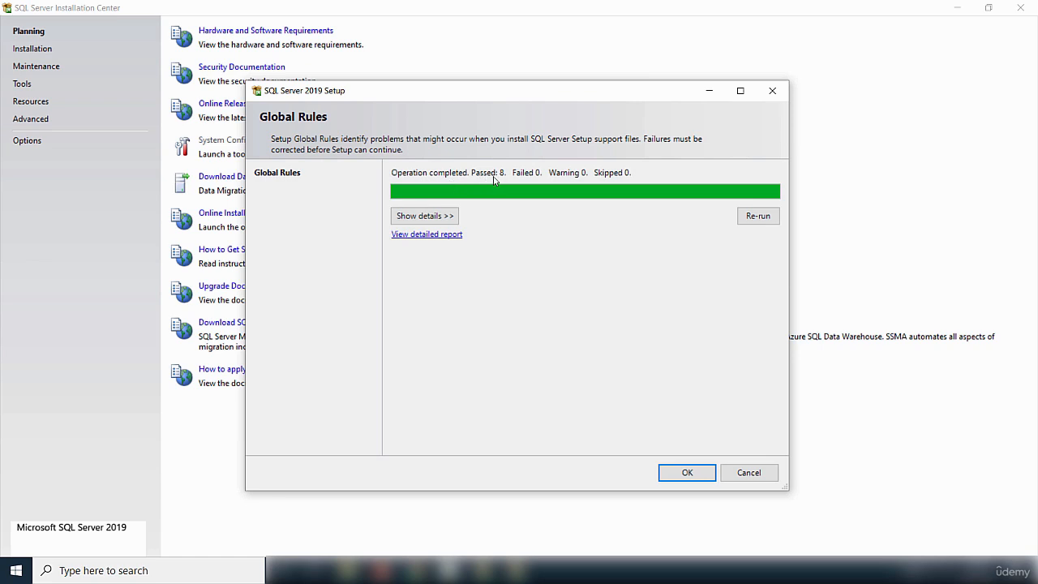
pyautogui.click(424, 215)
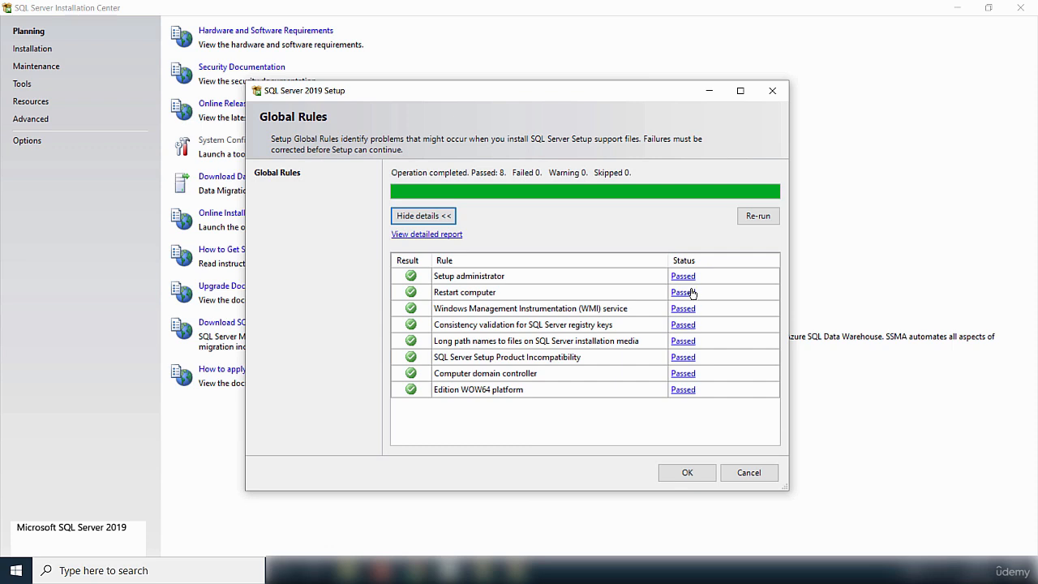
pyautogui.click(688, 475)
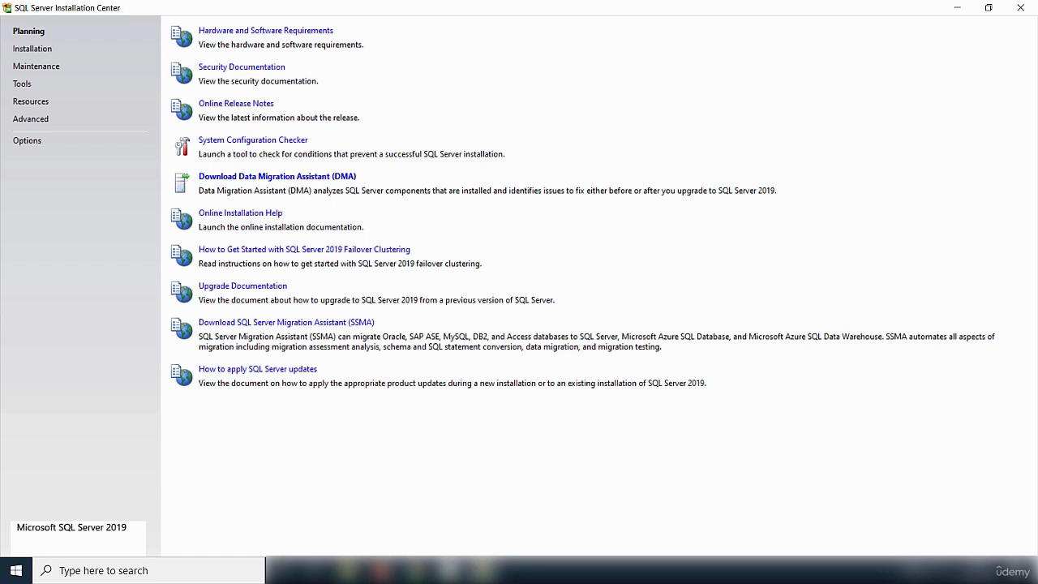
# Step: Start a new stand-alone SQL Server installation with the free Developer edition and accept the license terms
pyautogui.click(32, 50)
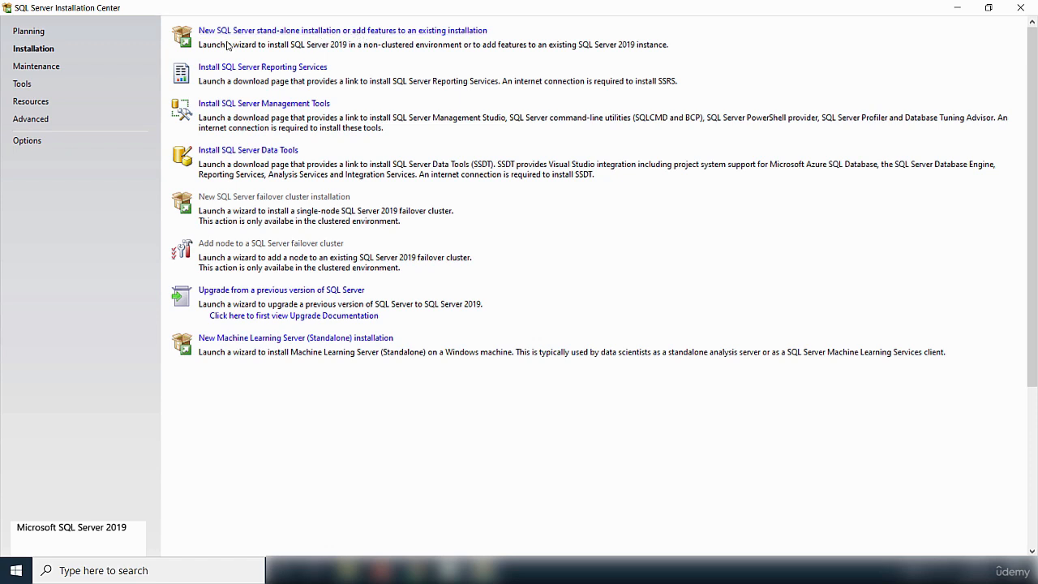
pyautogui.click(285, 31)
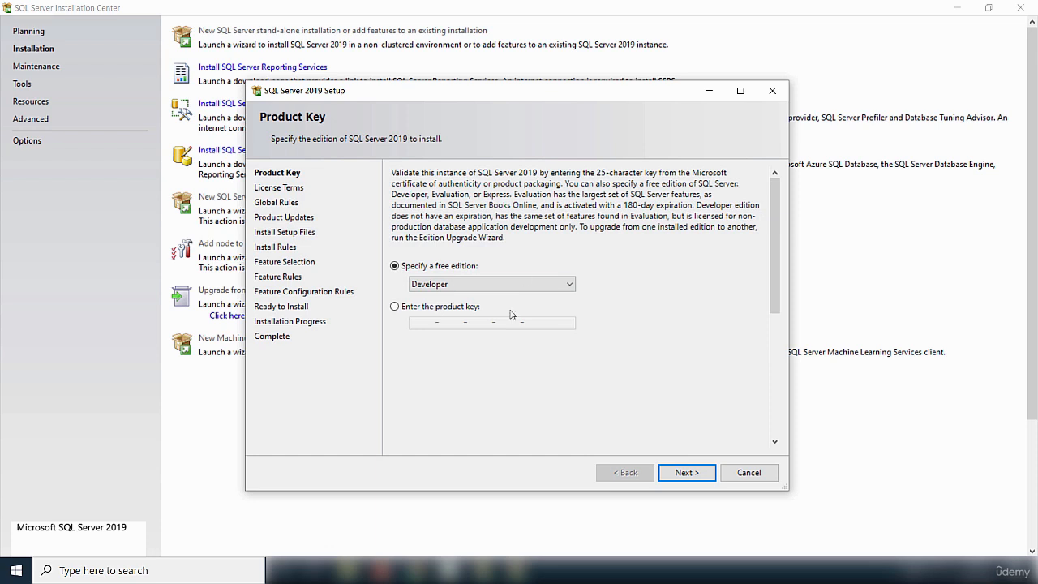
pyautogui.click(685, 479)
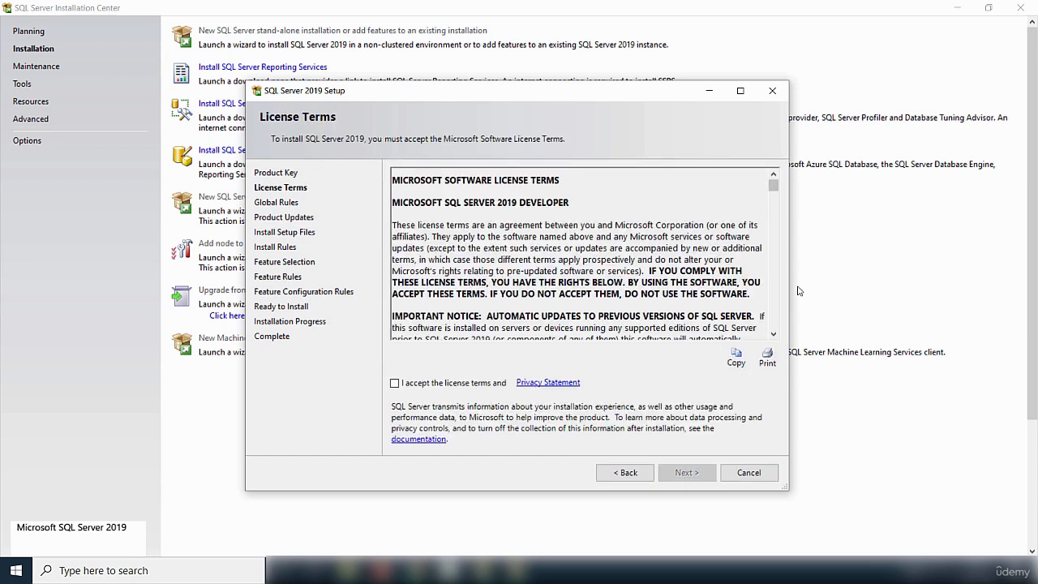
pyautogui.click(395, 383)
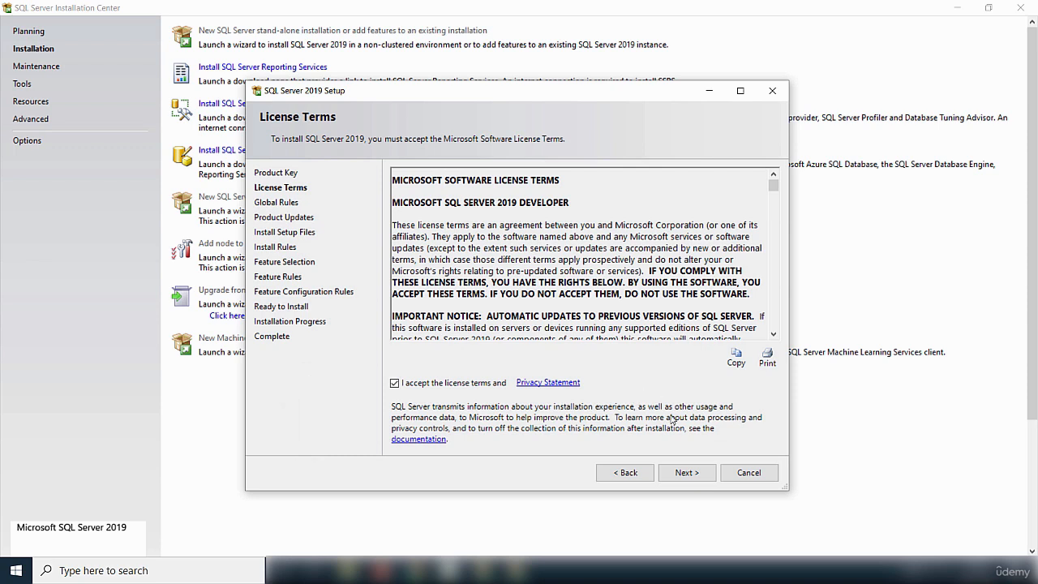
pyautogui.click(687, 478)
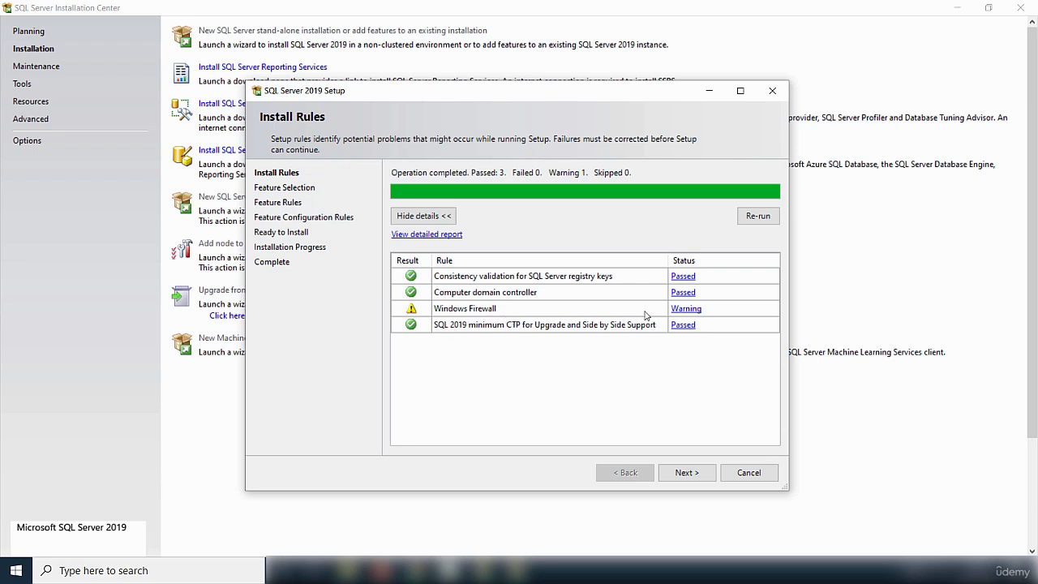
# Step: Review the Windows Firewall rule result and continue to feature selection
pyautogui.click(686, 308)
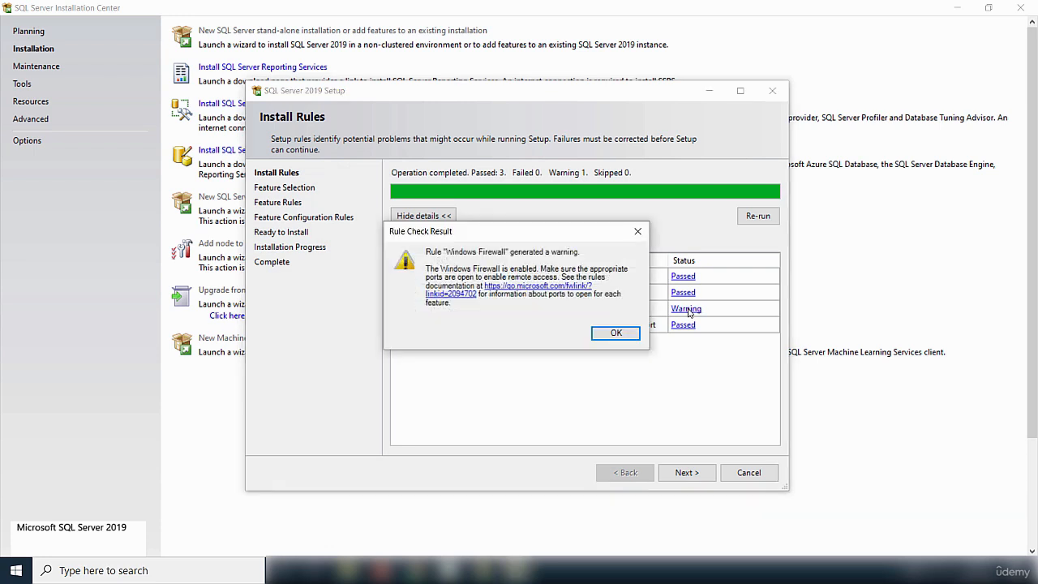
pyautogui.click(616, 334)
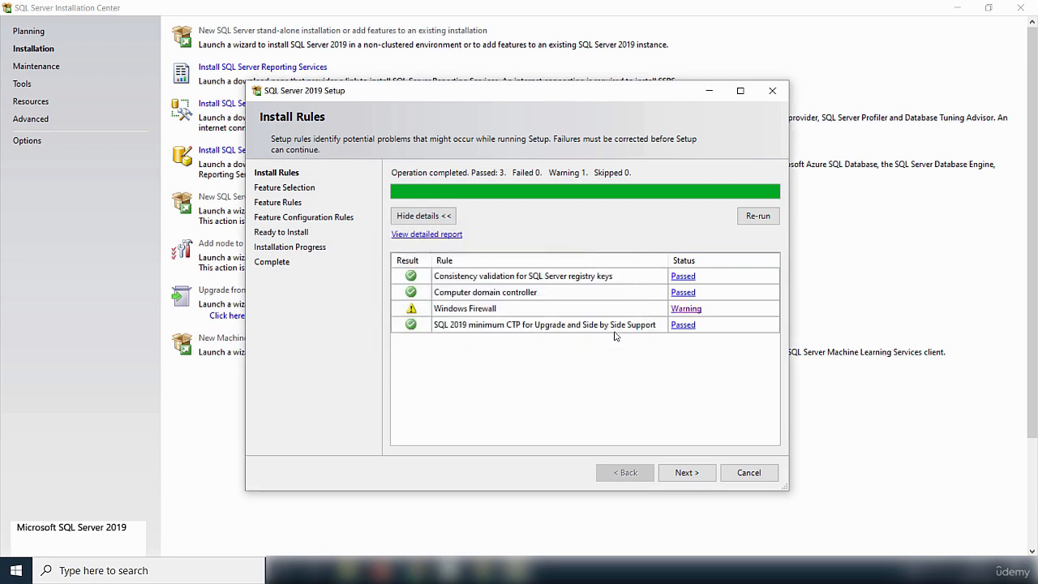
pyautogui.click(687, 474)
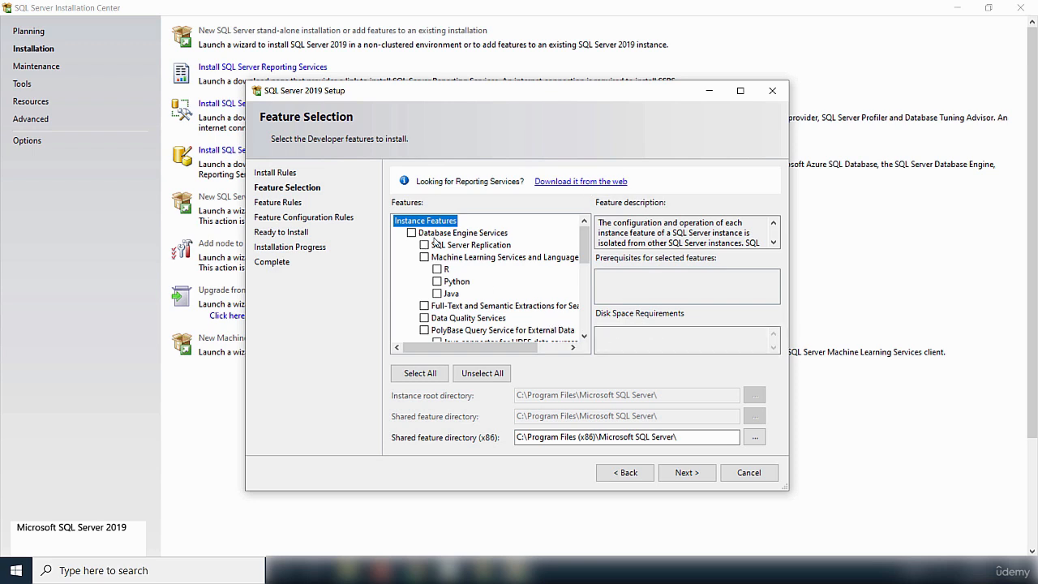
# Step: Select only Database Engine Services for installation, look through the remaining features, and continue to instance configuration
pyautogui.click(411, 232)
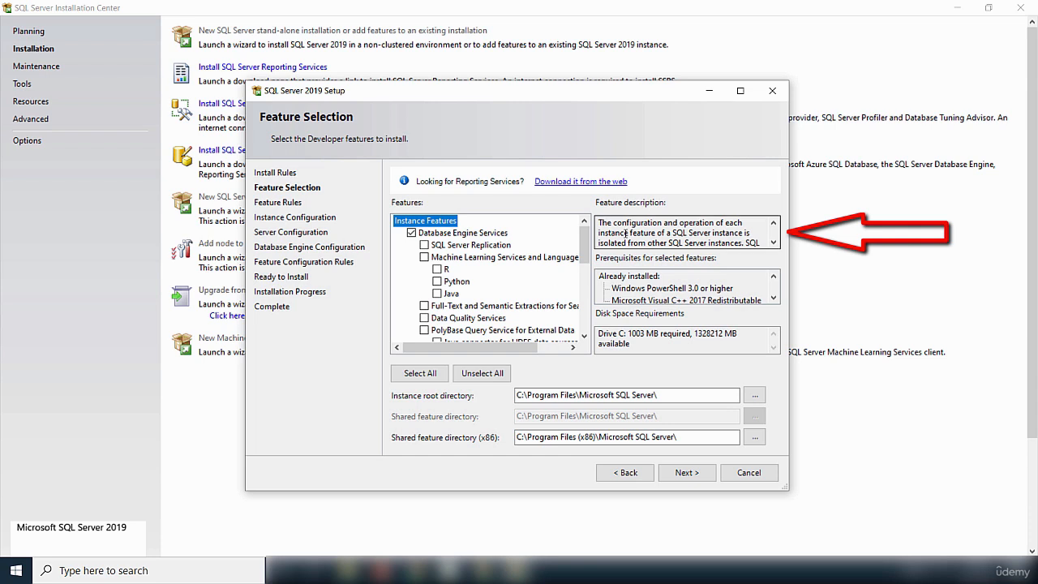
pyautogui.scroll(-1, 733, 234)
pyautogui.scroll(-4, 483, 293)
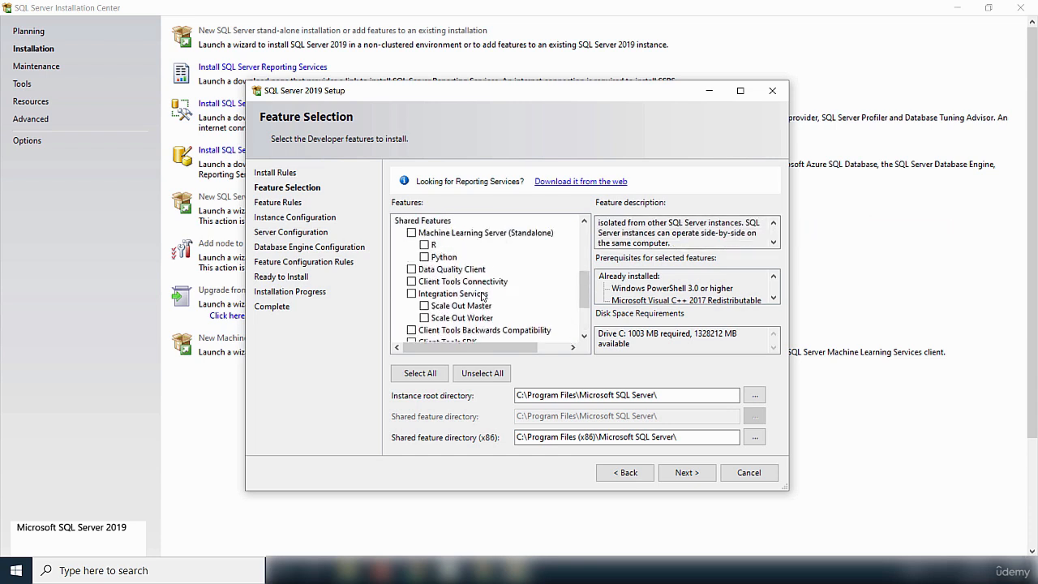
pyautogui.scroll(4, 484, 293)
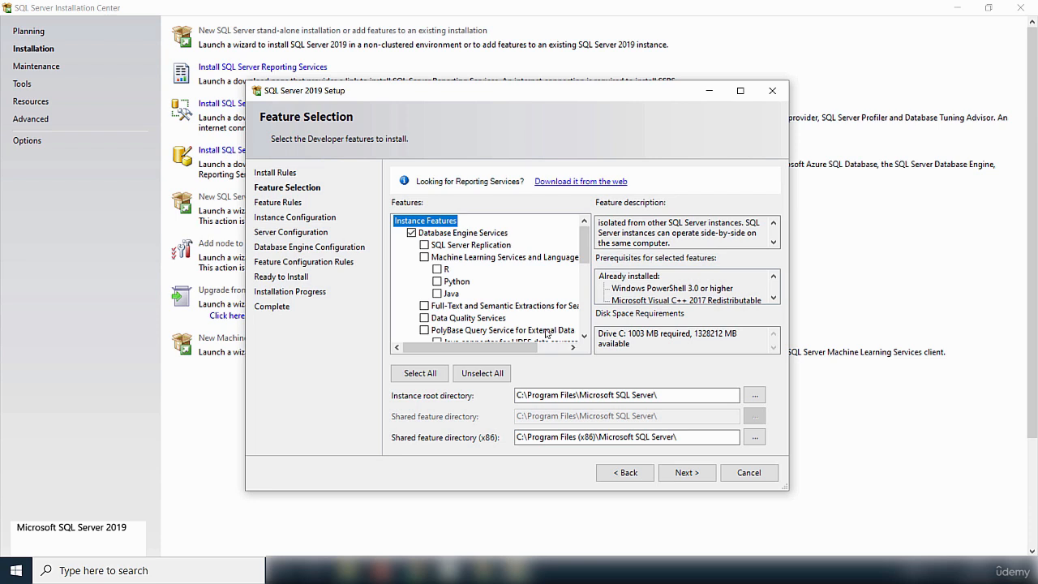
pyautogui.click(686, 473)
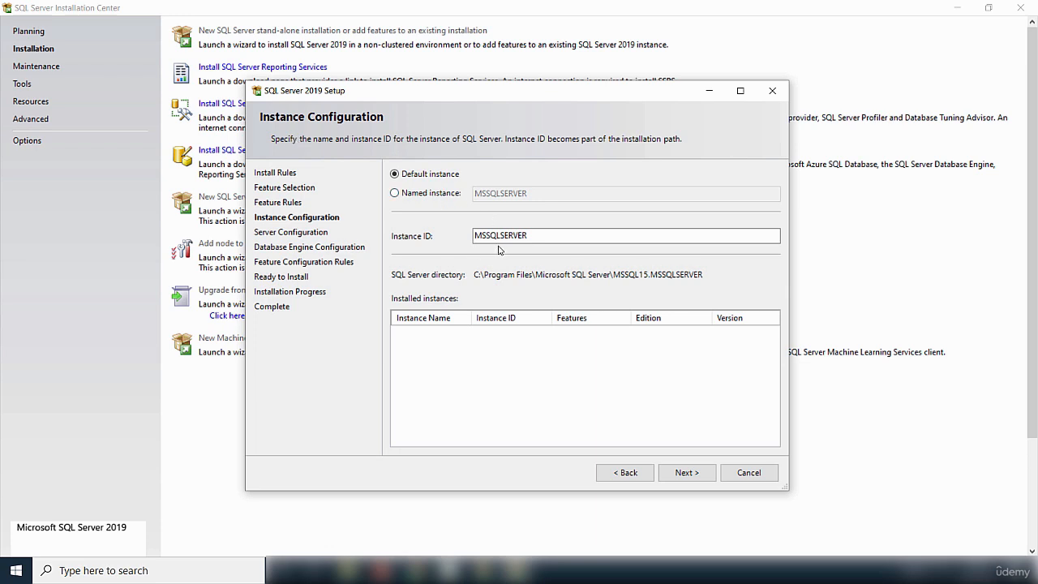
# Step: Configure a named instance called SQLSERVER2019 and accept the default service accounts
pyautogui.click(397, 195)
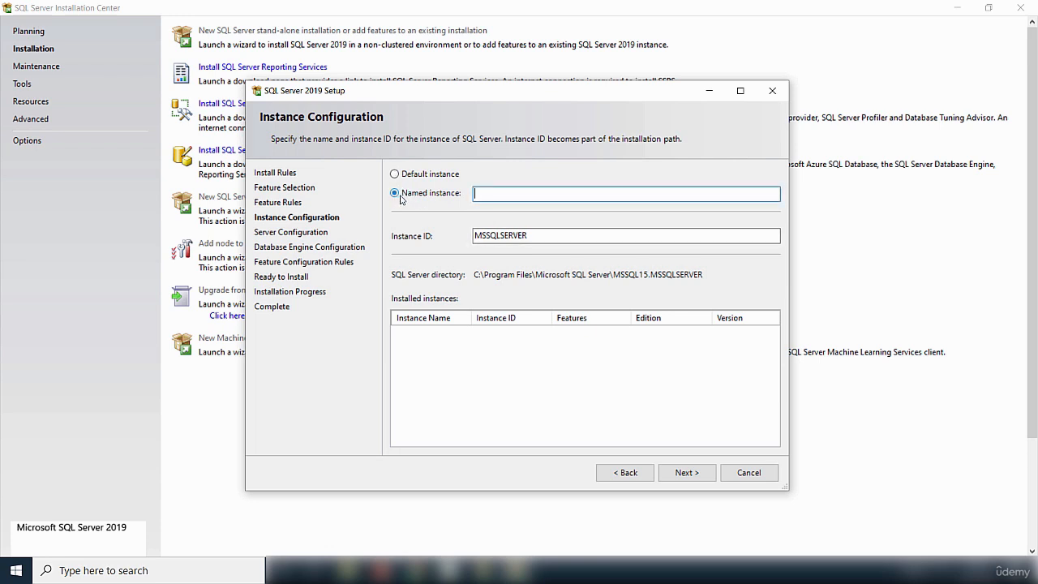
pyautogui.click(493, 195)
pyautogui.write('SQLSERVER2019')
pyautogui.click(601, 405)
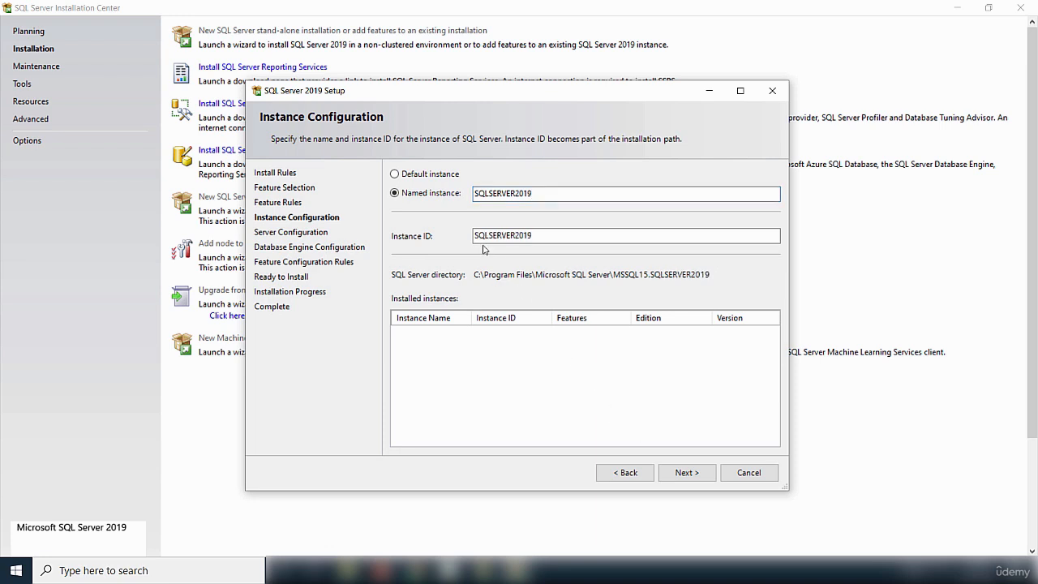
pyautogui.click(684, 476)
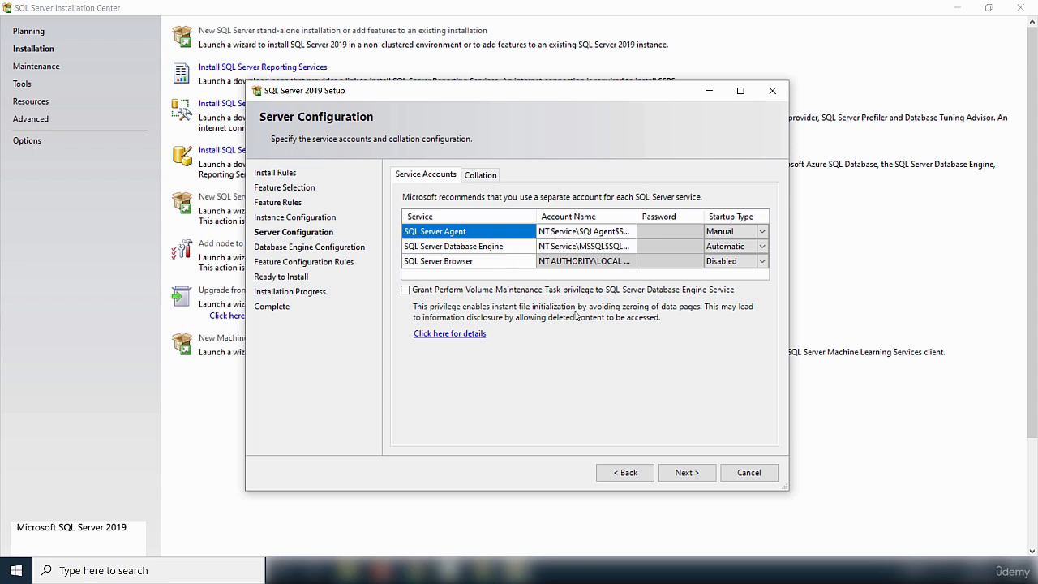
pyautogui.click(686, 473)
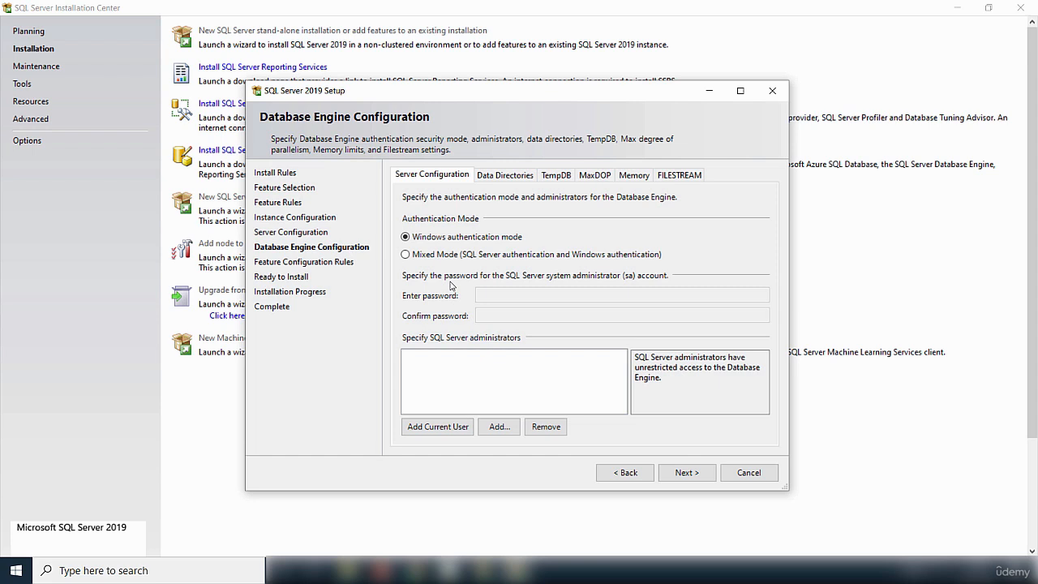
# Step: Choose Mixed Mode authentication, enter and confirm the sa account password, and add the current user as SQL Server administrator
pyautogui.click(406, 255)
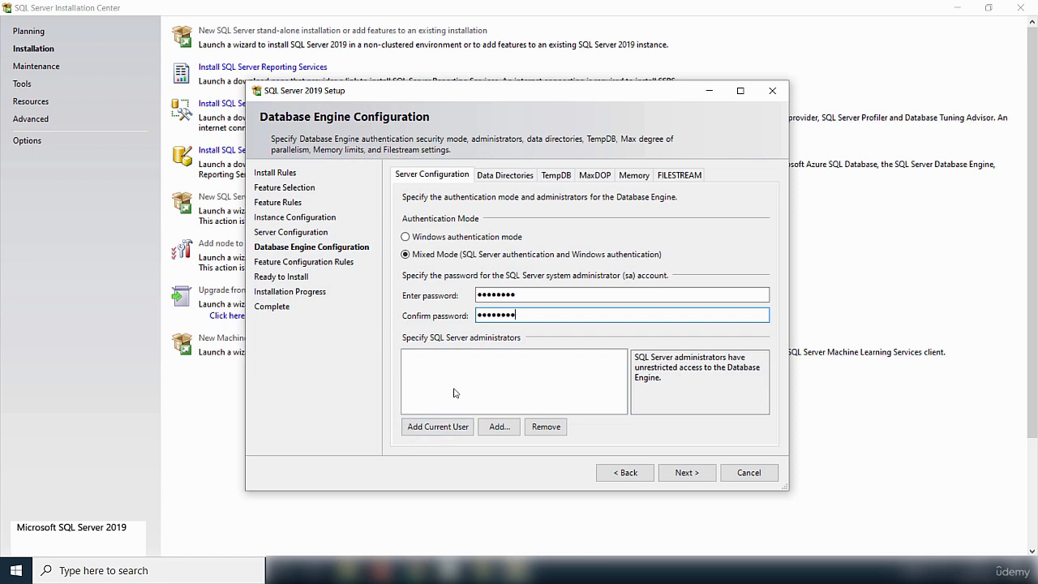
pyautogui.click(430, 432)
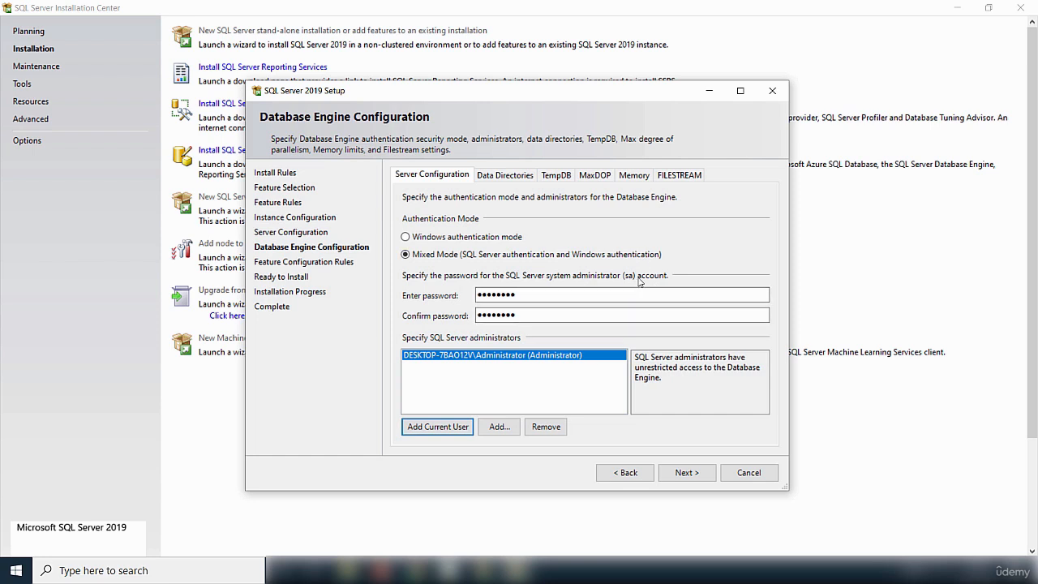
pyautogui.click(686, 472)
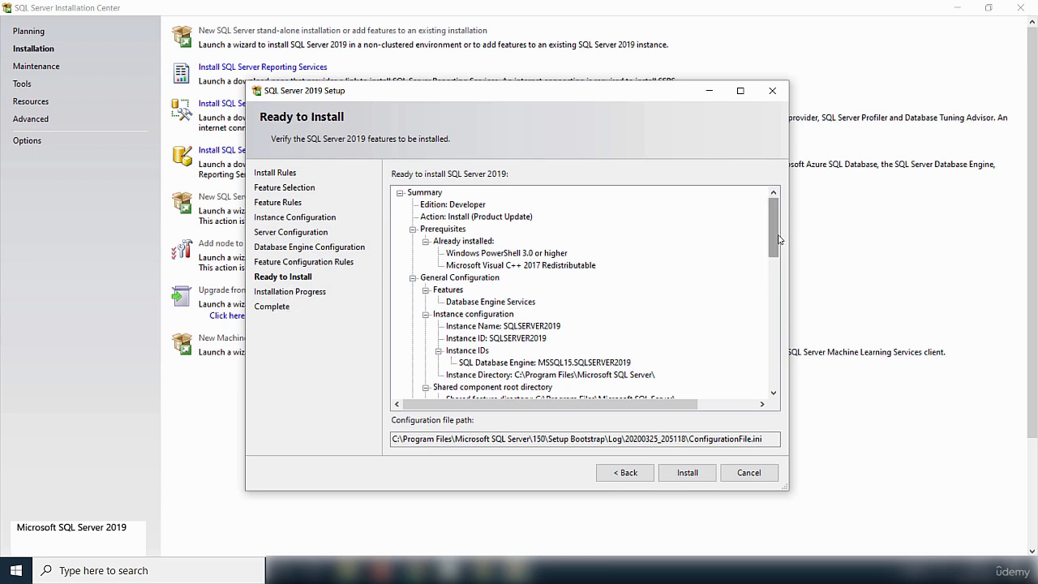
# Step: Review the installation summary, install SQL Server 2019, and close the finished setup wizard and the Installation Center
pyautogui.moveTo(778, 236)
pyautogui.mouseDown()
pyautogui.moveTo(770, 344)
pyautogui.moveTo(769, 243)
pyautogui.mouseUp()
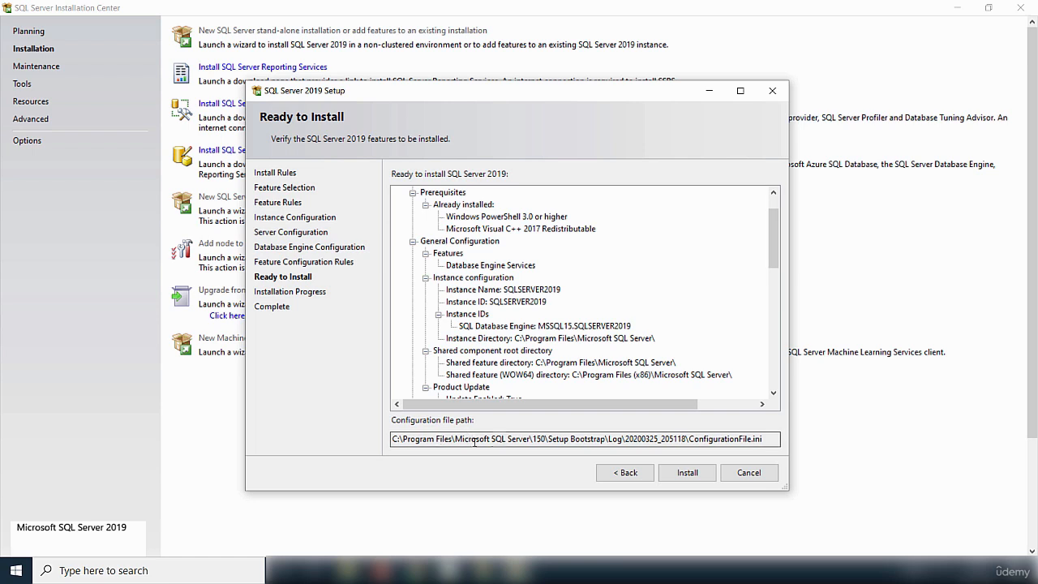
pyautogui.click(687, 474)
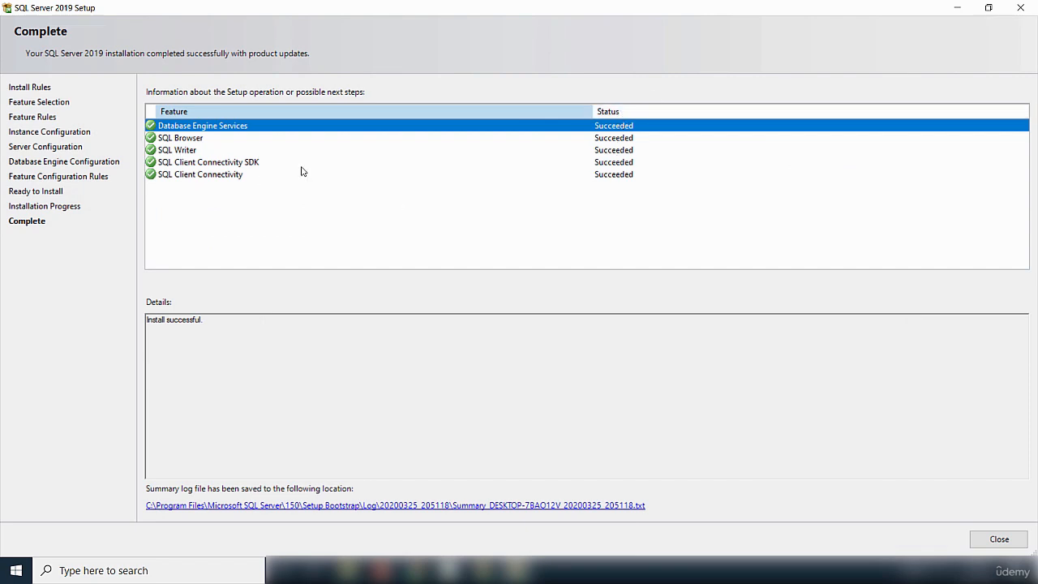
pyautogui.click(1005, 541)
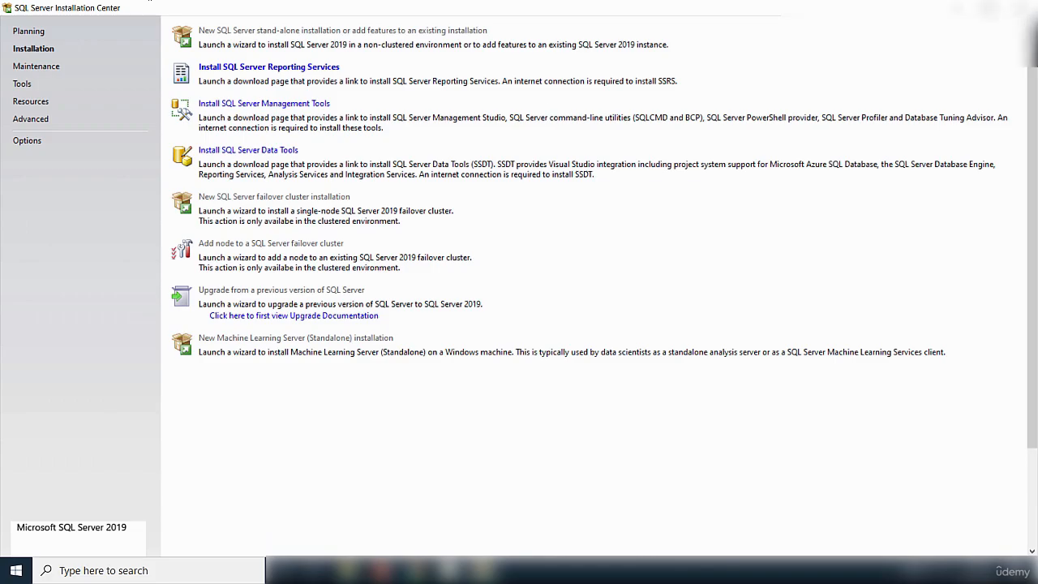
pyautogui.click(1020, 8)
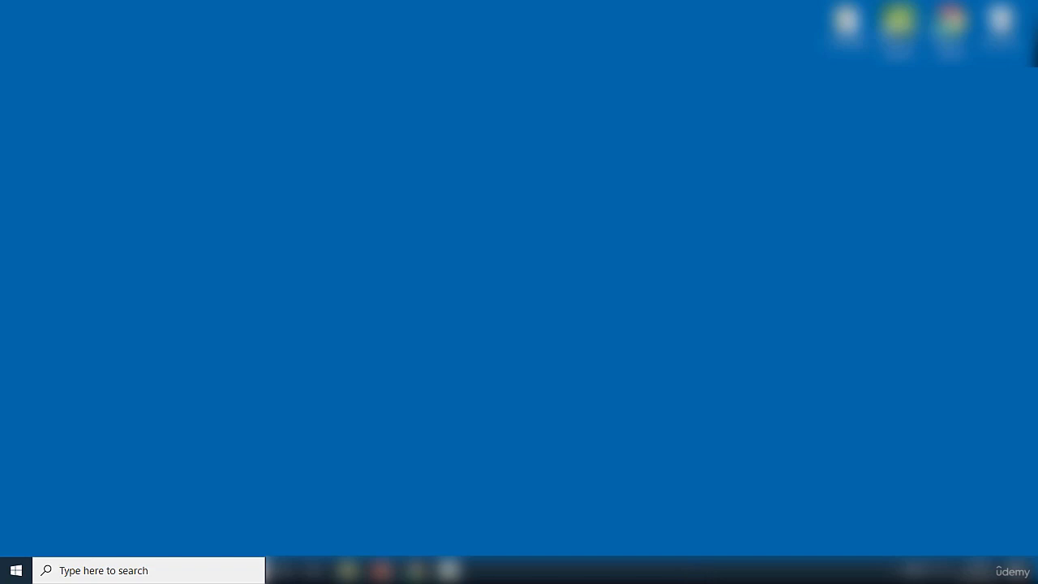
# Step: Find the Microsoft SQL Server 2019 folder among the installed Windows programs and expand it to view its tools
pyautogui.click(16, 570)
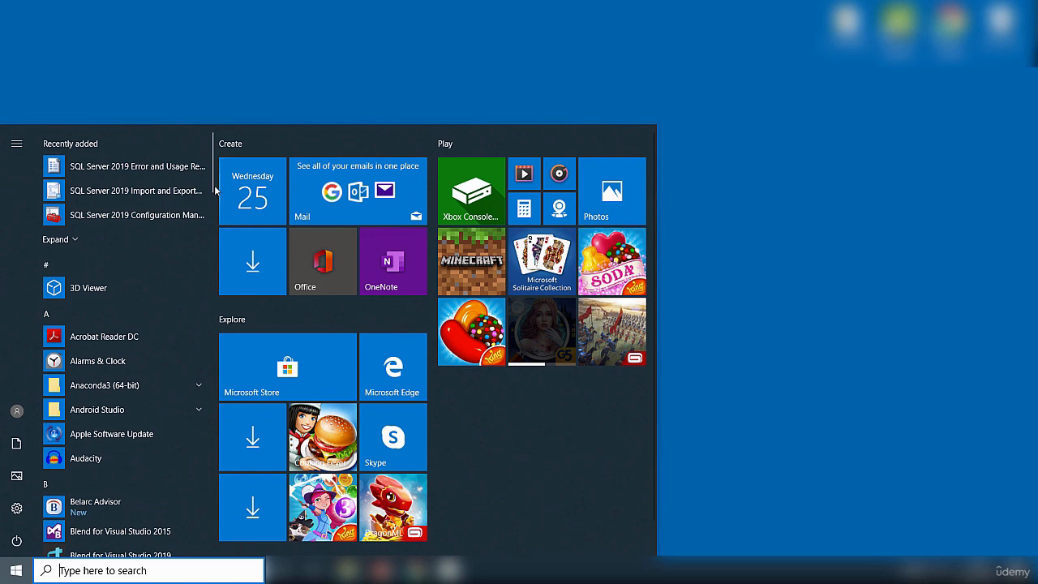
pyautogui.moveTo(211, 188); pyautogui.dragTo(217, 374)
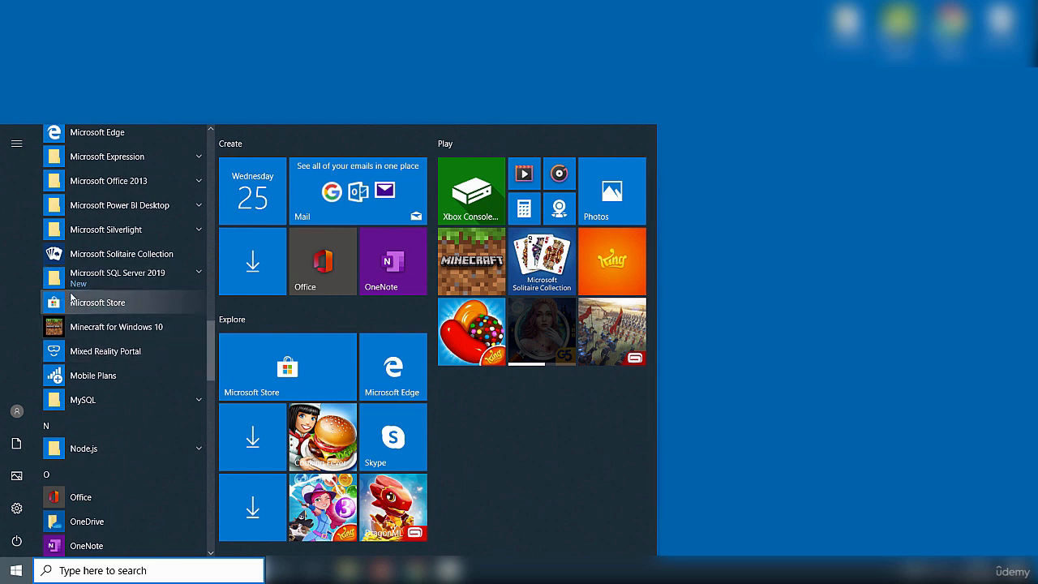
pyautogui.click(199, 277)
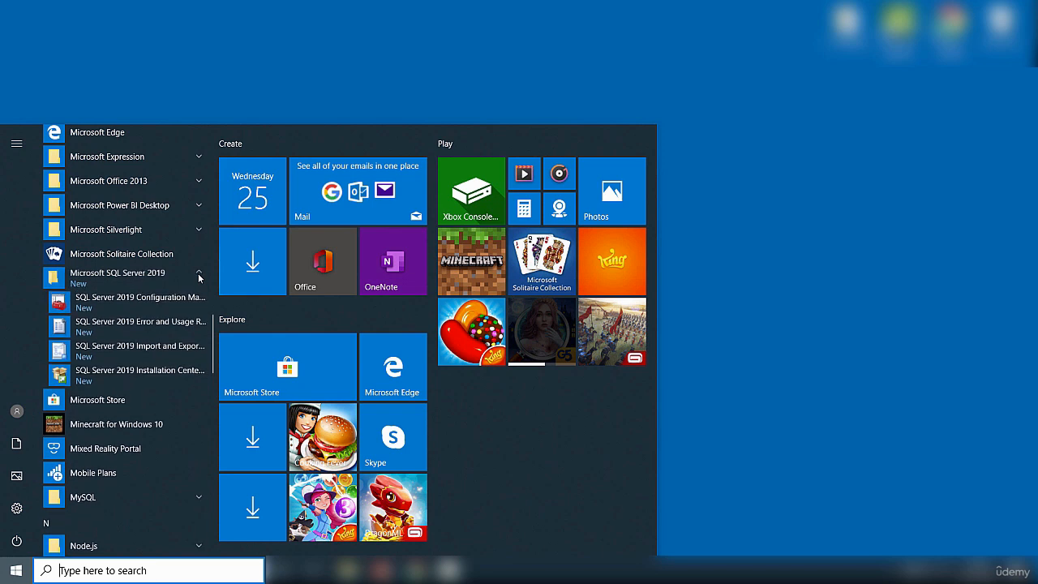